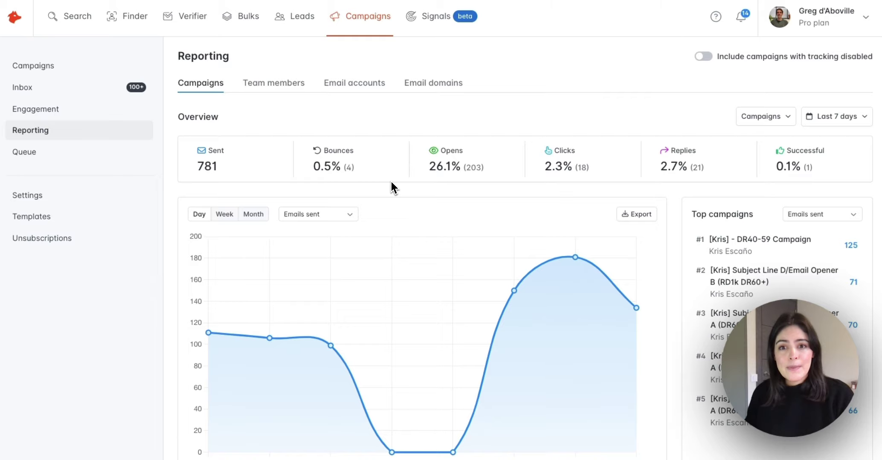
Look over the campaign filter list and set the campaigns report's date range to Last 3 months.
{"action": "scroll", "coordinate": [383, 215], "scroll_direction": "down", "scroll_amount": 2}
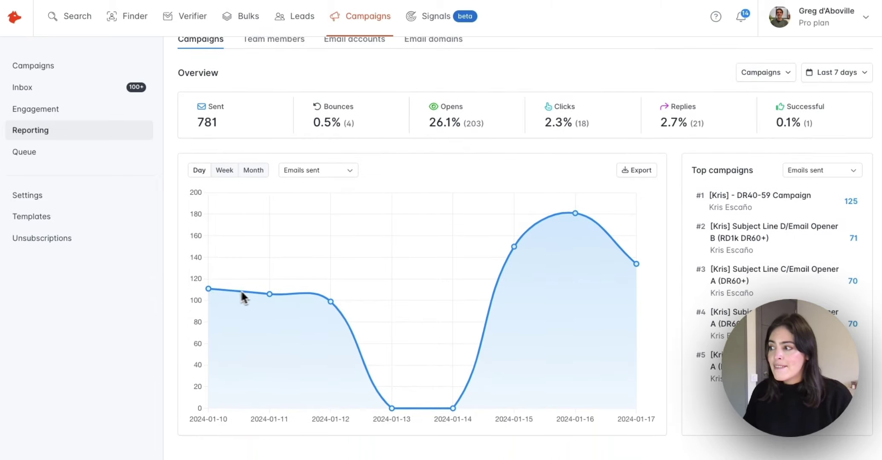
{"action": "mouse_move", "coordinate": [256, 298]}
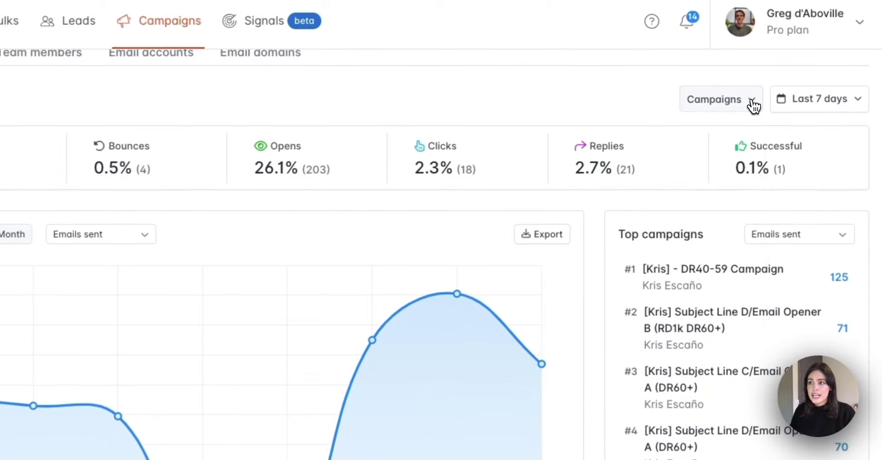
{"action": "left_click", "coordinate": [787, 79]}
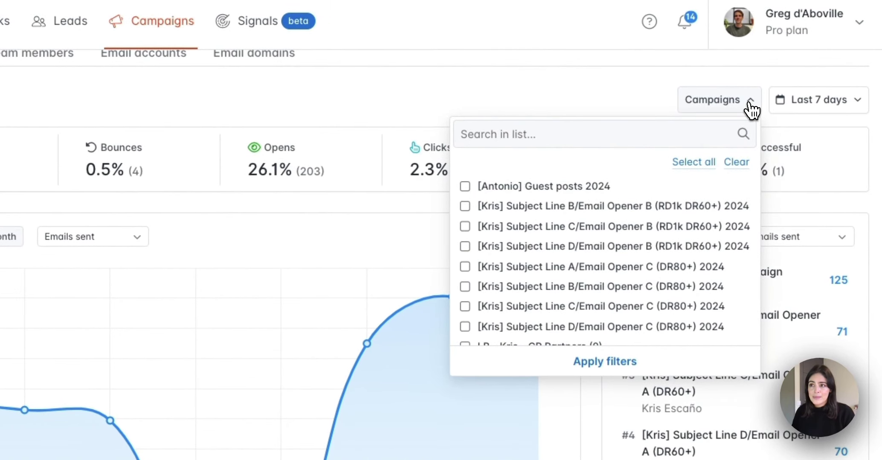
{"action": "left_click", "coordinate": [749, 108]}
{"action": "left_click", "coordinate": [854, 106]}
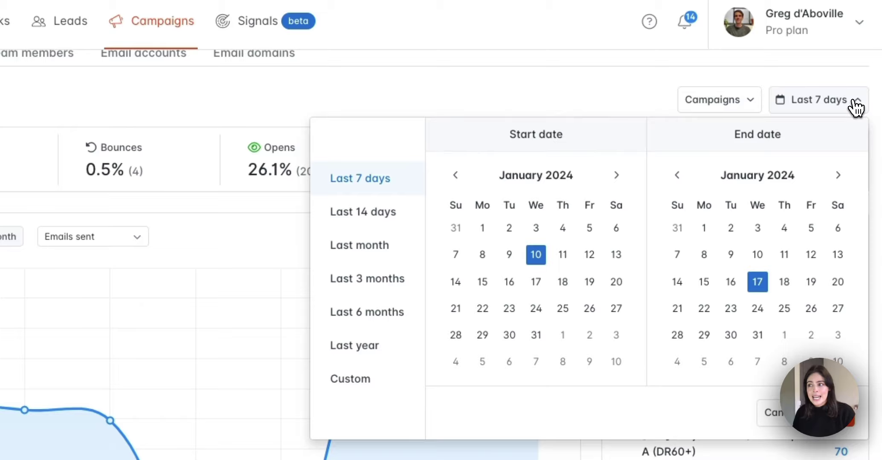
{"action": "left_click", "coordinate": [393, 284]}
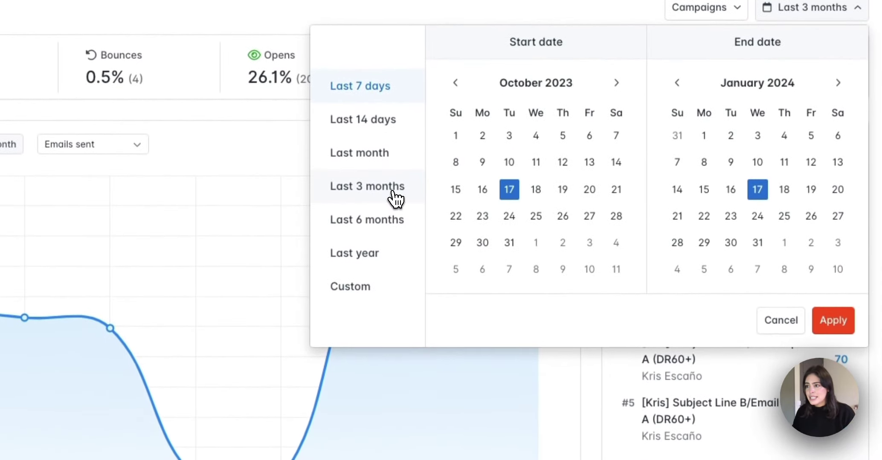
{"action": "left_click", "coordinate": [830, 326]}
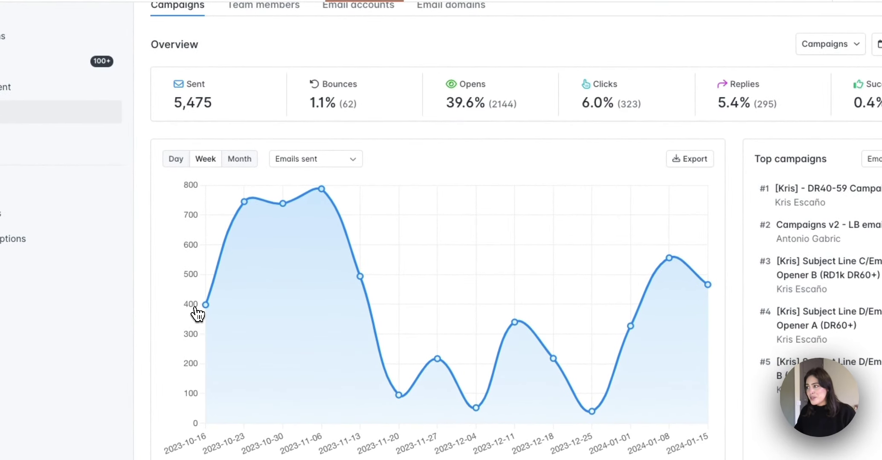
View the overview chart's data points by week and by day, and switch its grouping to month.
{"action": "mouse_move", "coordinate": [248, 208]}
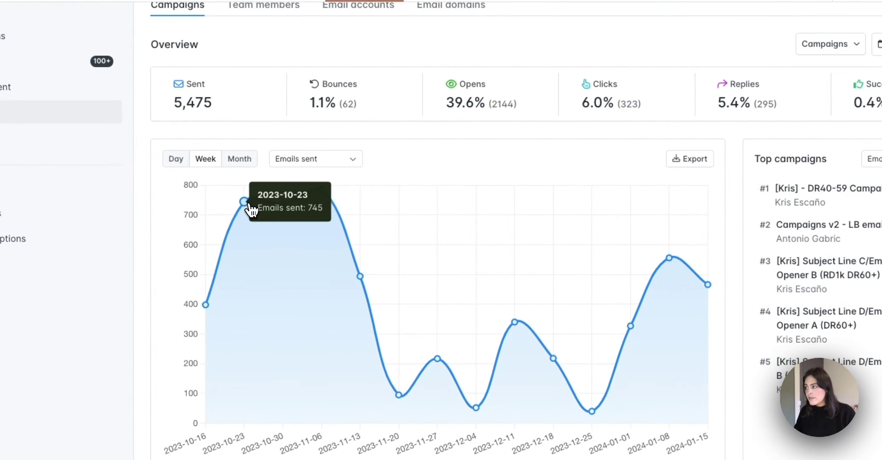
{"action": "left_click", "coordinate": [177, 162]}
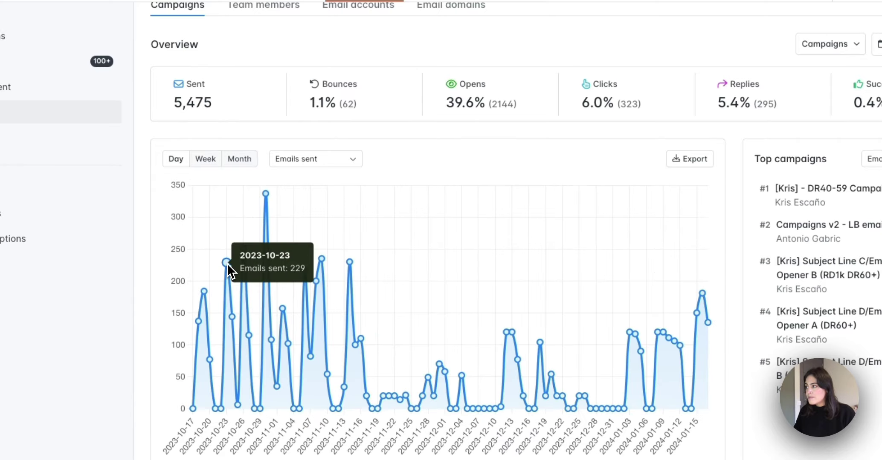
{"action": "left_click", "coordinate": [244, 163]}
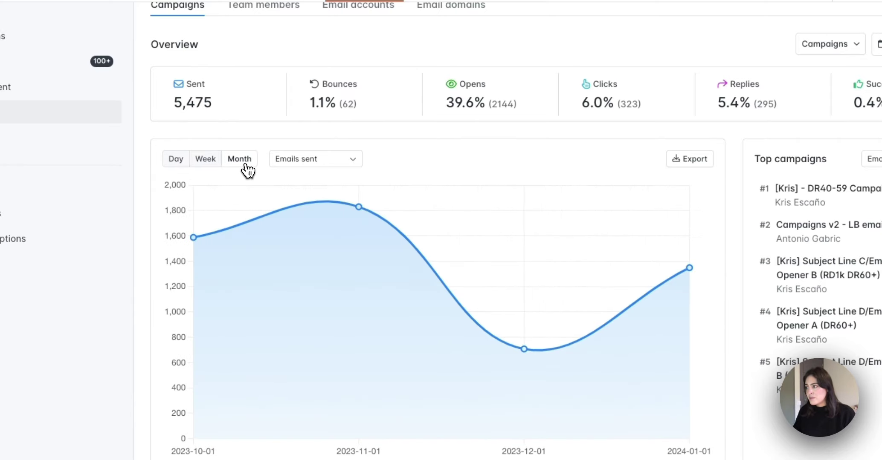
Show Emails replied in the overview chart and rank the top campaigns by Emails replied as well.
{"action": "left_click", "coordinate": [342, 159]}
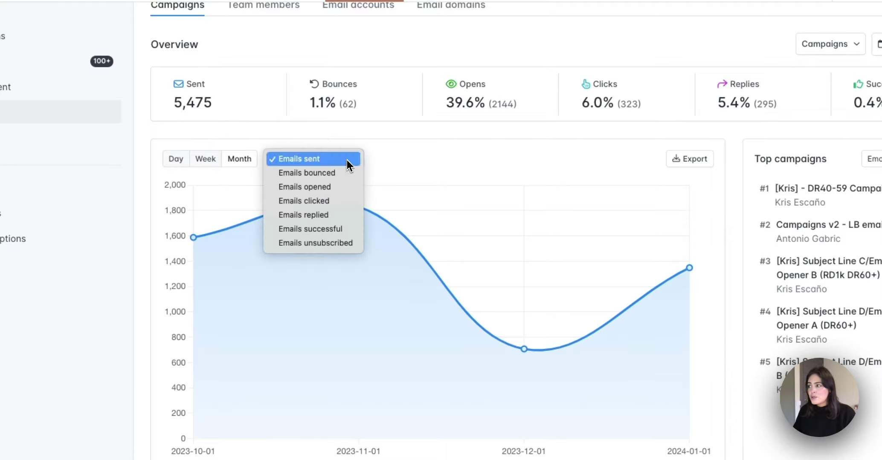
{"action": "left_click", "coordinate": [348, 221]}
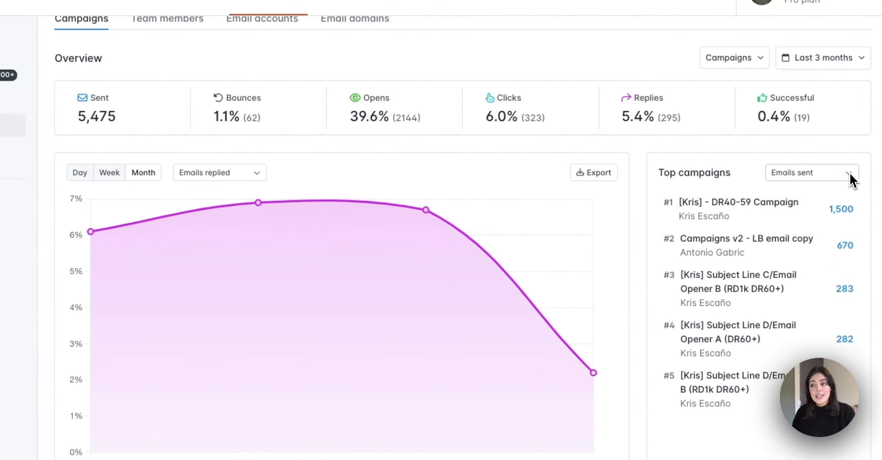
{"action": "left_click", "coordinate": [848, 172]}
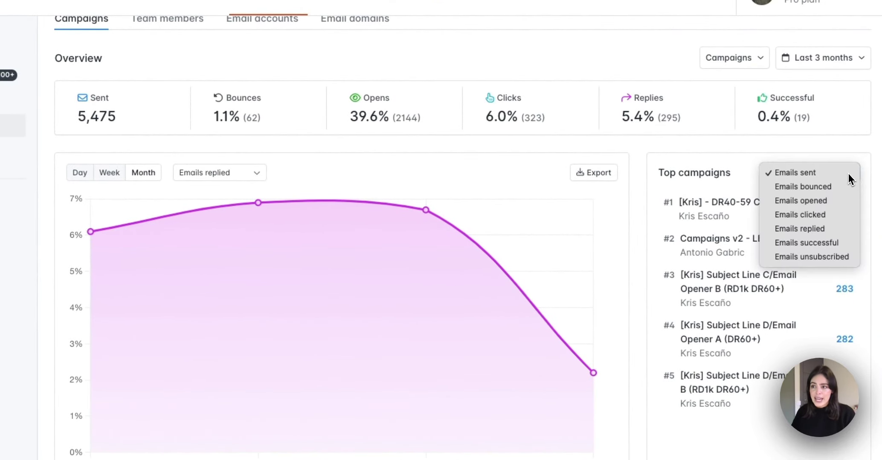
{"action": "left_click", "coordinate": [841, 230]}
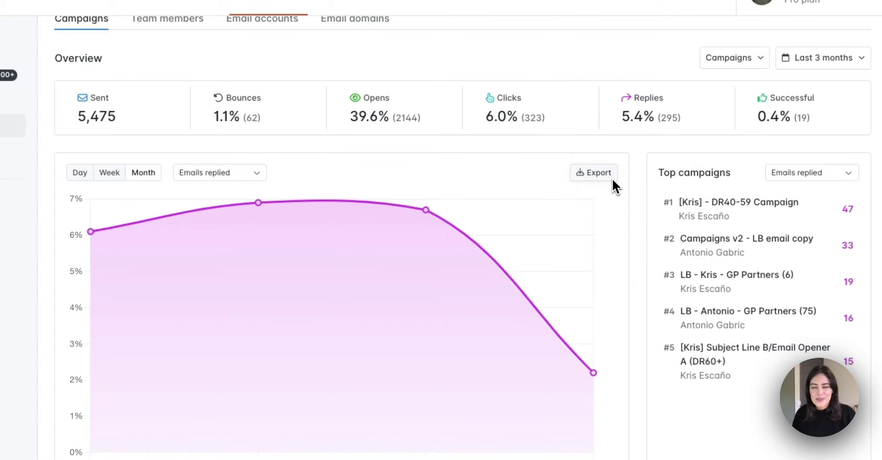
Sort the campaign details table for the last 12 months by replies from highest to lowest.
{"action": "scroll", "coordinate": [657, 190], "scroll_direction": "down", "scroll_amount": 2}
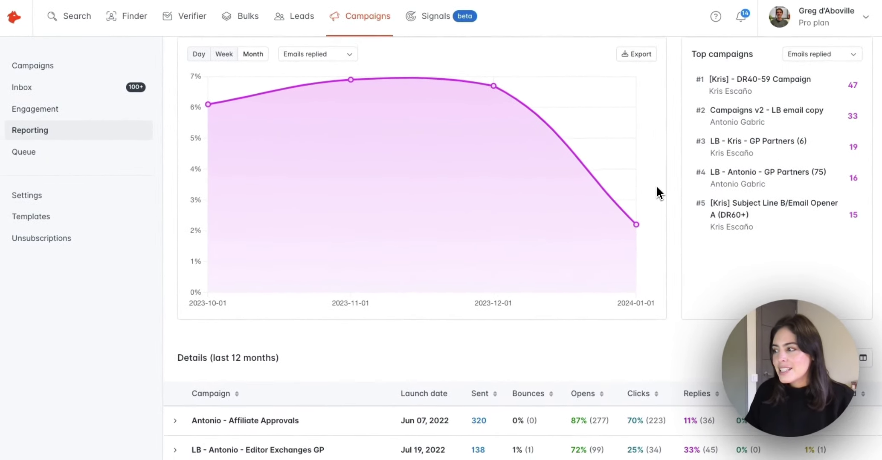
{"action": "scroll", "coordinate": [657, 192], "scroll_direction": "down", "scroll_amount": 7}
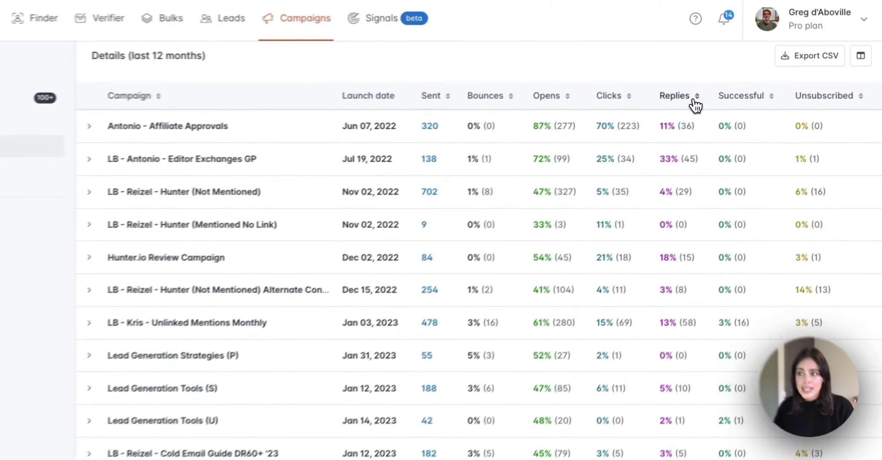
{"action": "left_click", "coordinate": [685, 104]}
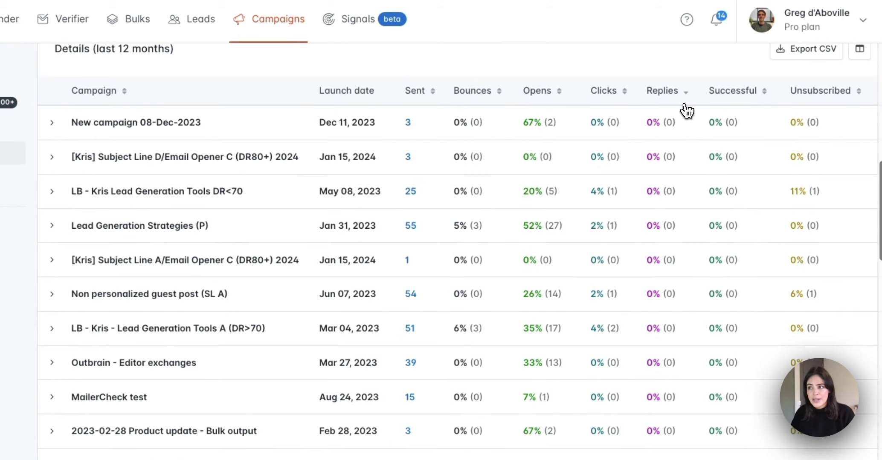
{"action": "left_click", "coordinate": [687, 102]}
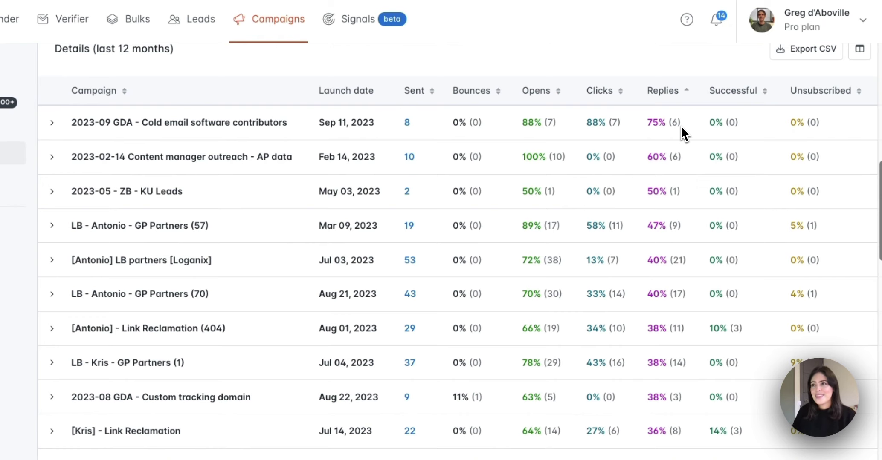
Review the displayed-column options of the campaign details table and update it with all columns selected.
{"action": "scroll", "coordinate": [681, 126], "scroll_direction": "up", "scroll_amount": 1}
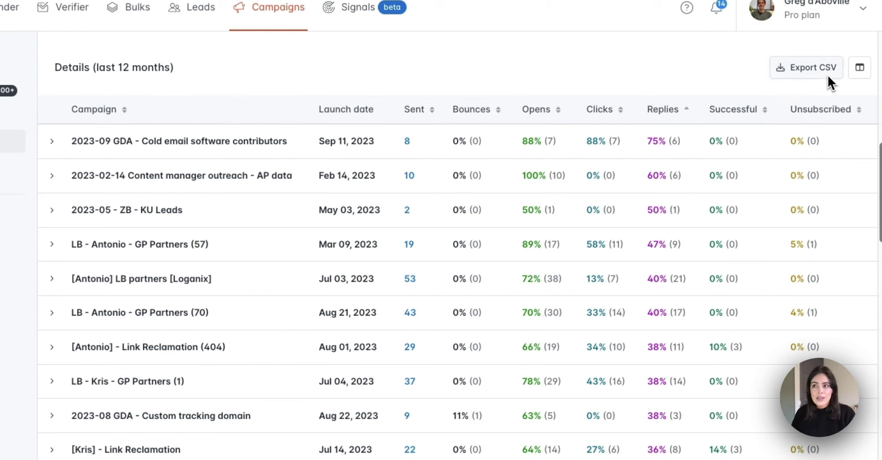
{"action": "left_click", "coordinate": [860, 70]}
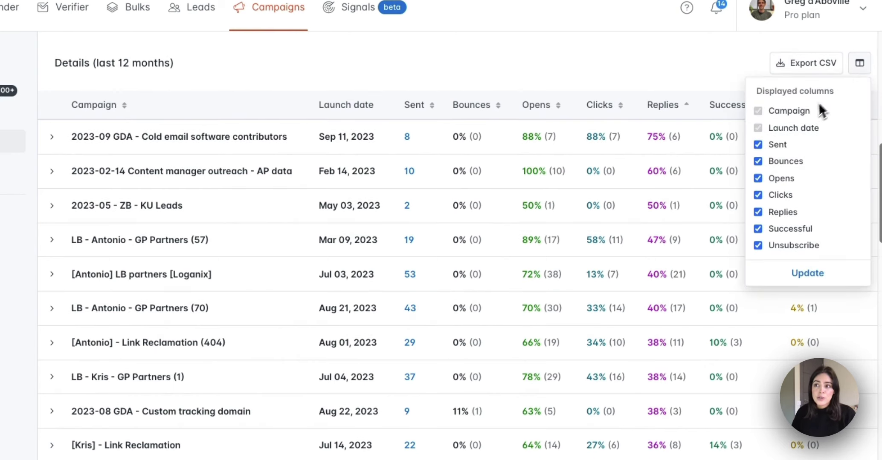
{"action": "left_click", "coordinate": [819, 275]}
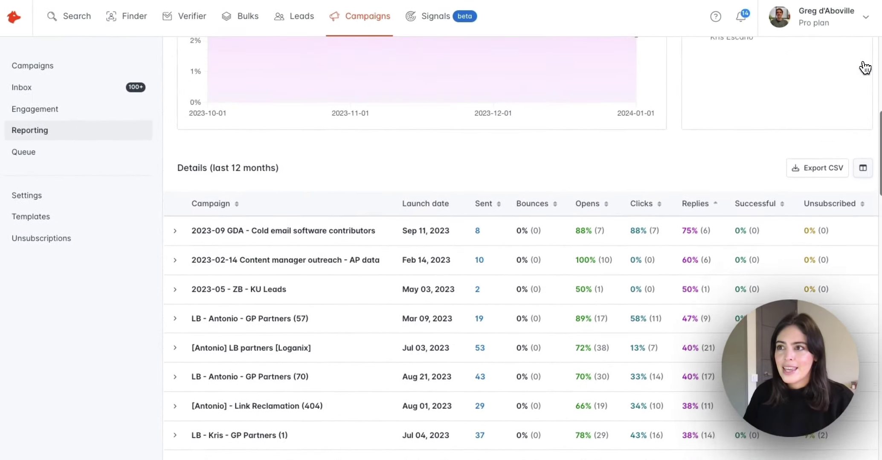
Switch the reporting view to team members and look over the list for filtering by team member.
{"action": "scroll", "coordinate": [864, 67], "scroll_direction": "up", "scroll_amount": 8}
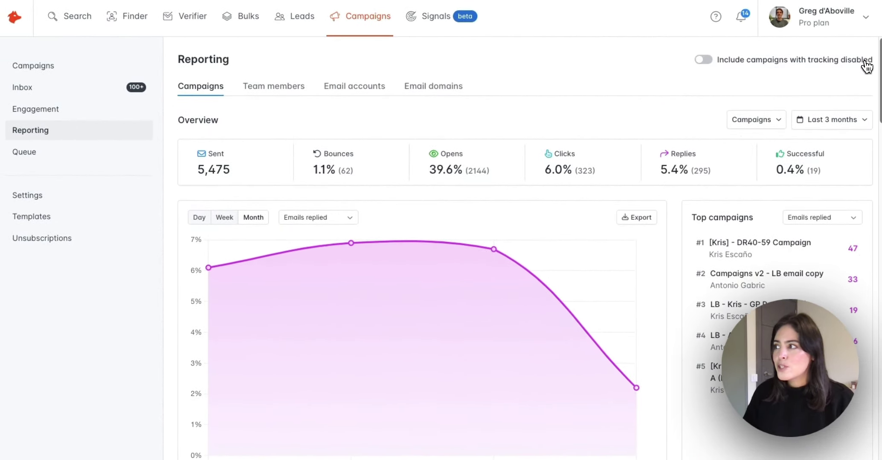
{"action": "left_click", "coordinate": [299, 89]}
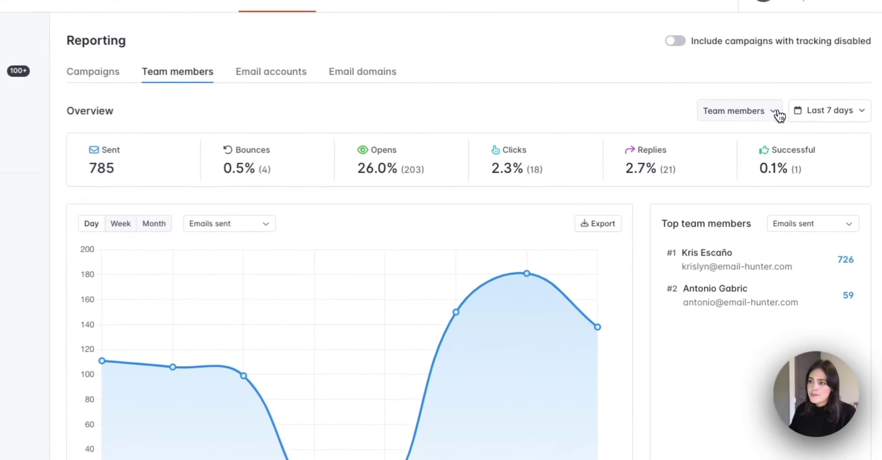
{"action": "left_click", "coordinate": [776, 112]}
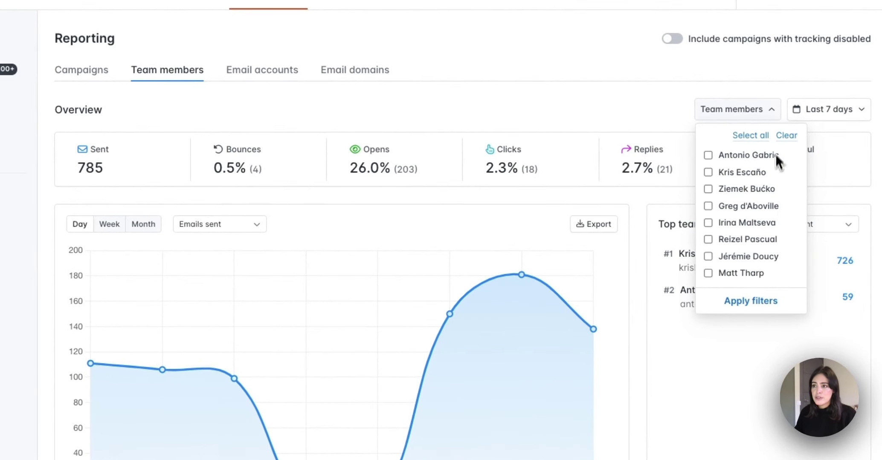
{"action": "scroll", "coordinate": [775, 179], "scroll_direction": "down", "scroll_amount": 1}
{"action": "left_click", "coordinate": [778, 85]}
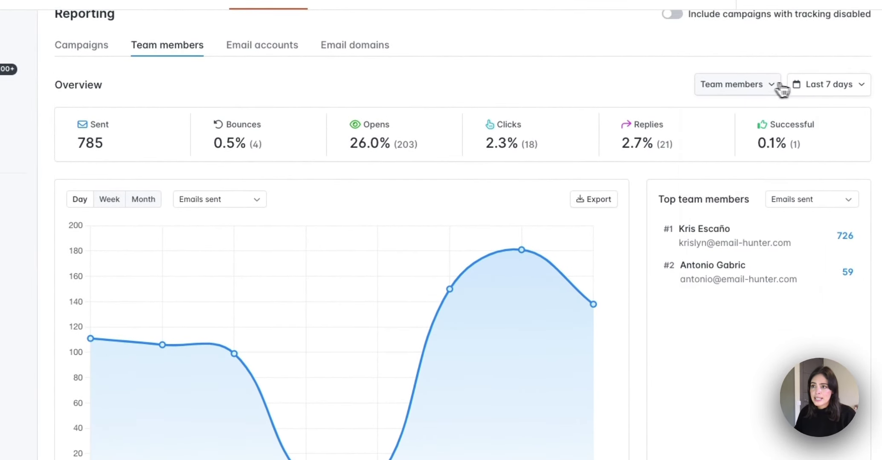
Set the team members report's date range to Last 3 months and apply it.
{"action": "left_click", "coordinate": [830, 84]}
{"action": "left_click", "coordinate": [486, 233]}
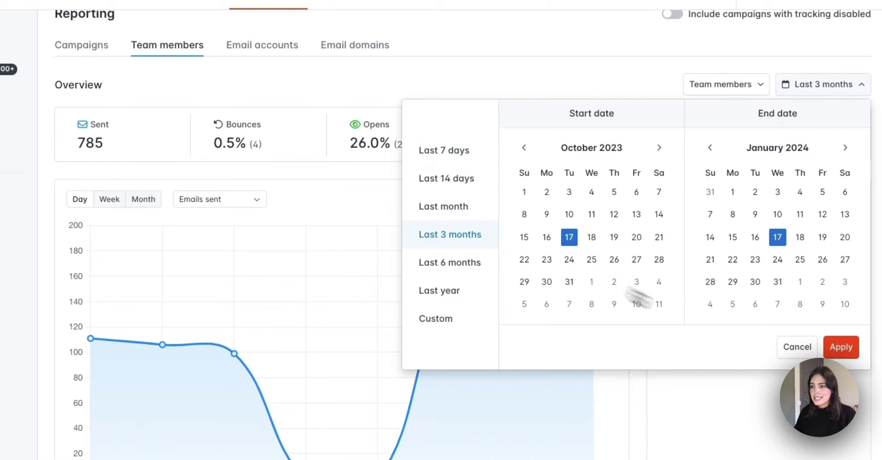
{"action": "left_click", "coordinate": [840, 348]}
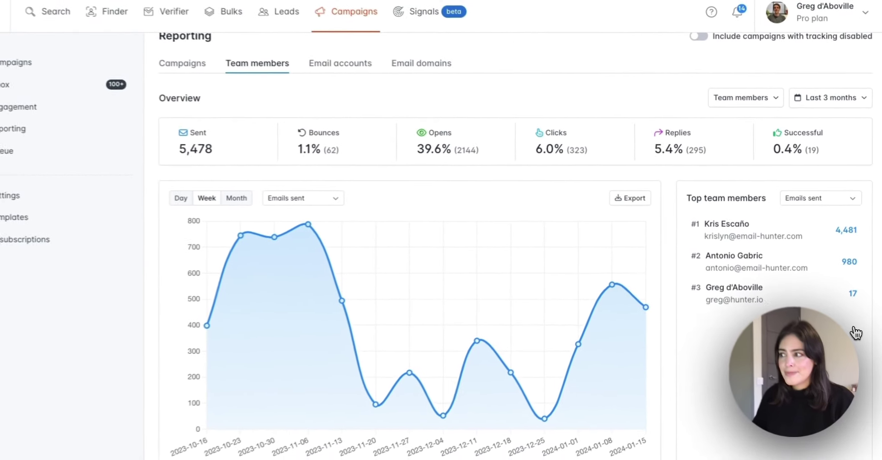
Show Emails replied in the team members chart and rank the top team members by Emails successful.
{"action": "left_click", "coordinate": [352, 199]}
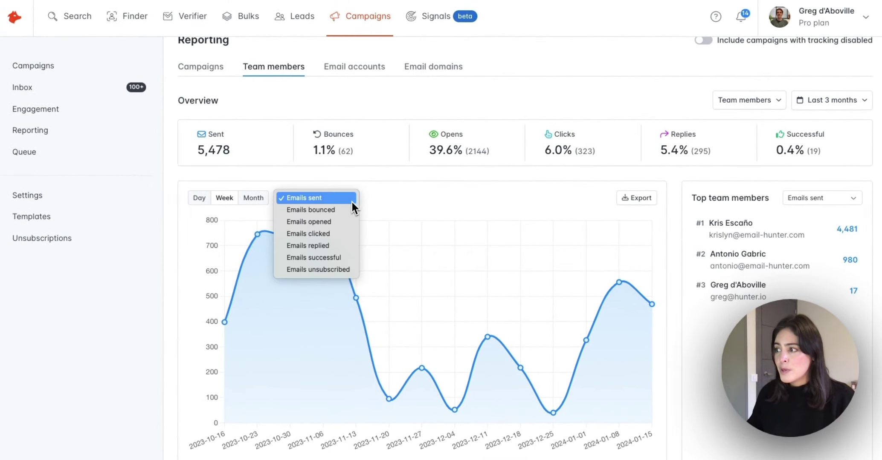
{"action": "left_click", "coordinate": [349, 246]}
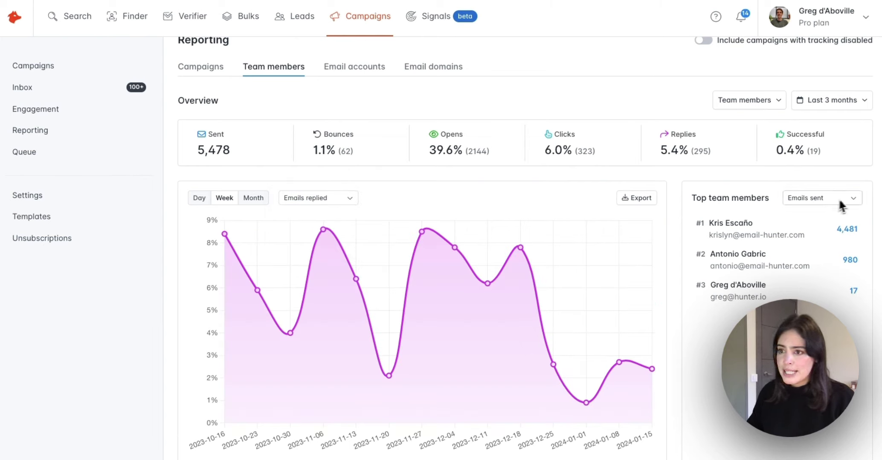
{"action": "left_click", "coordinate": [850, 199]}
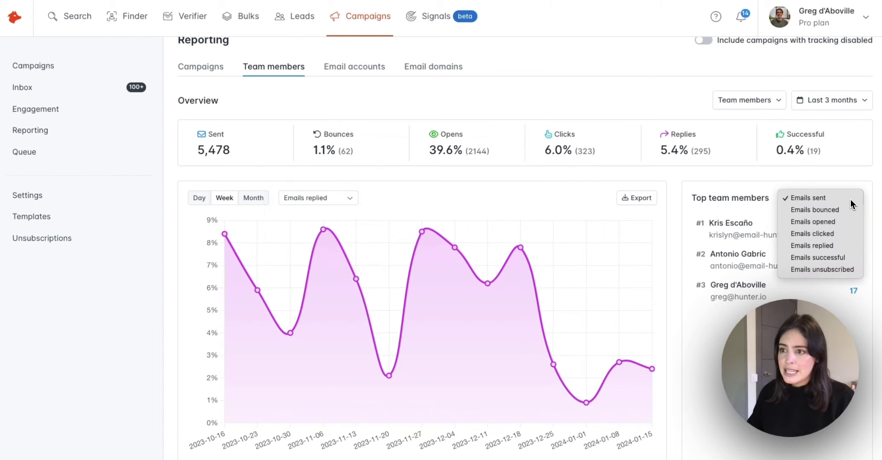
{"action": "left_click", "coordinate": [843, 254]}
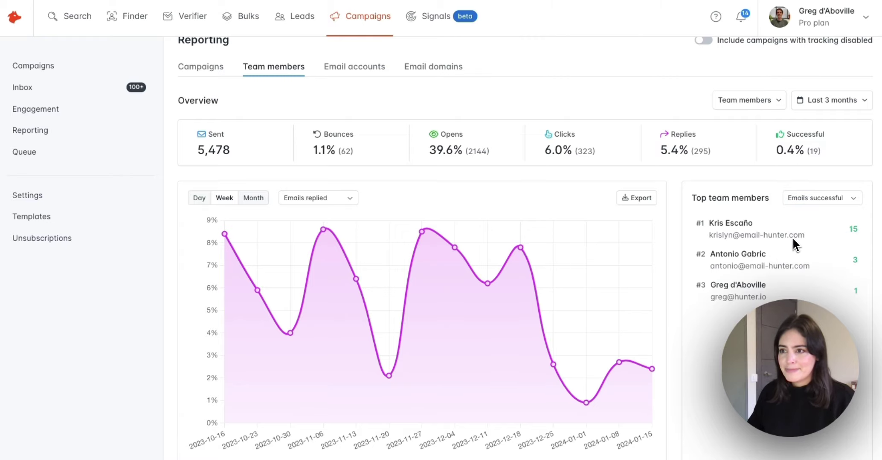
Rank the team member details table by replies, and after that by emails sent, both from highest to lowest.
{"action": "scroll", "coordinate": [672, 236], "scroll_direction": "down", "scroll_amount": 5}
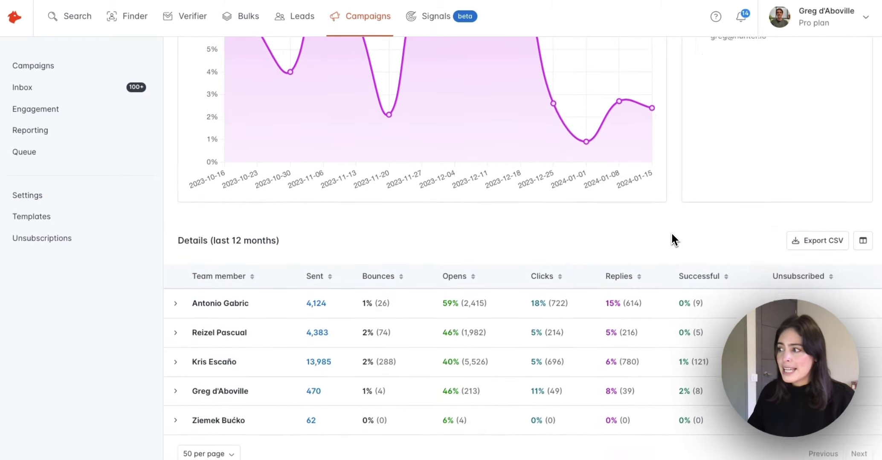
{"action": "scroll", "coordinate": [672, 239], "scroll_direction": "down", "scroll_amount": 1}
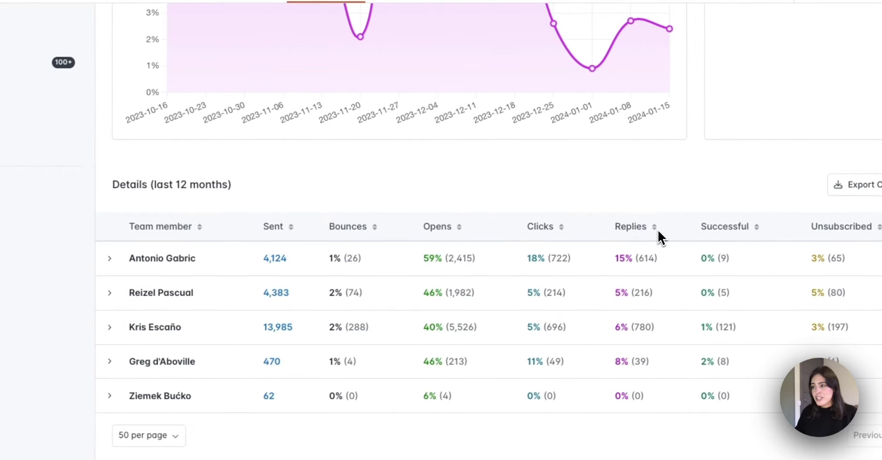
{"action": "left_click", "coordinate": [656, 231]}
{"action": "left_click", "coordinate": [657, 231]}
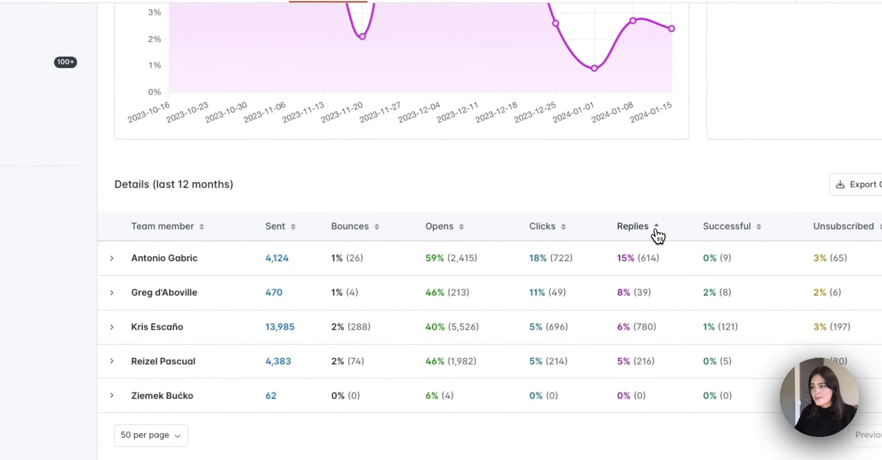
{"action": "left_click", "coordinate": [294, 234]}
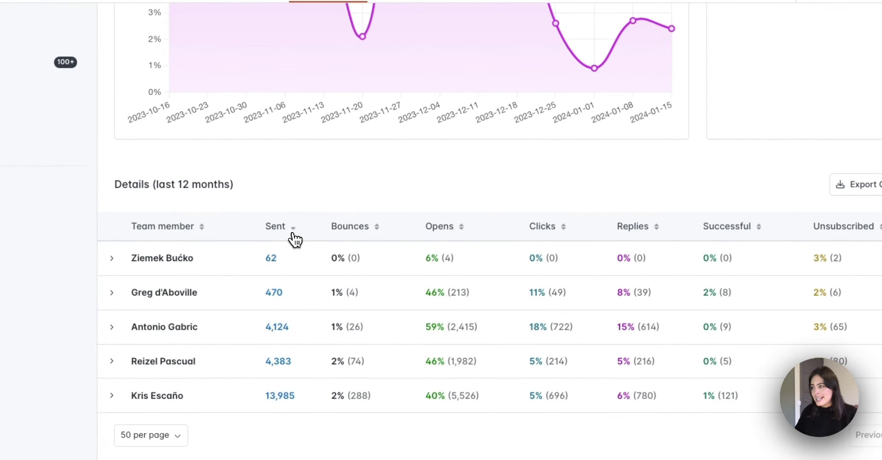
{"action": "left_click", "coordinate": [294, 237]}
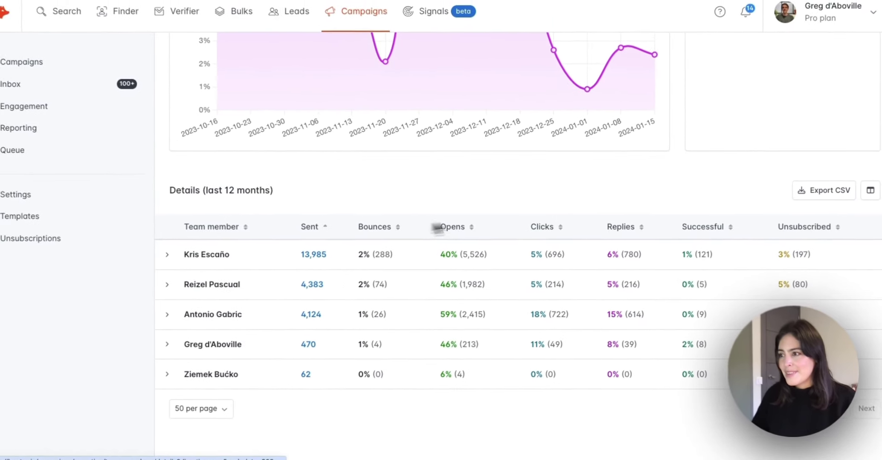
Switch the reporting view to email accounts and set its date range to Last 3 months.
{"action": "scroll", "coordinate": [705, 202], "scroll_direction": "up", "scroll_amount": 10}
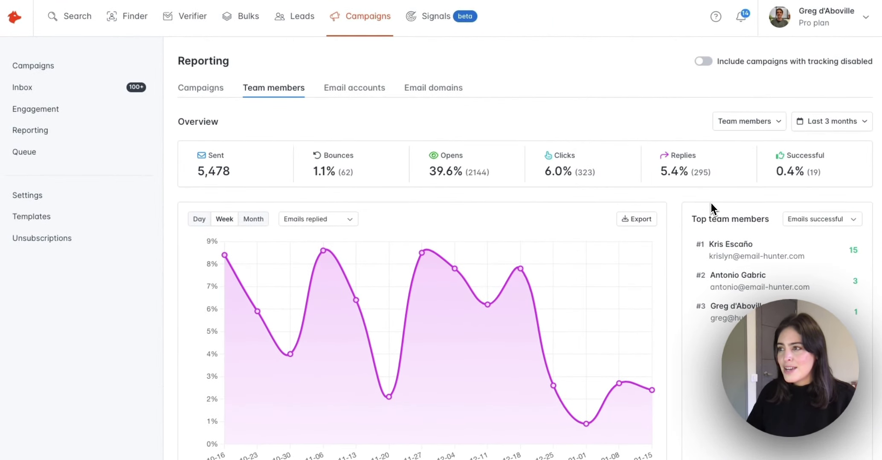
{"action": "left_click", "coordinate": [364, 99]}
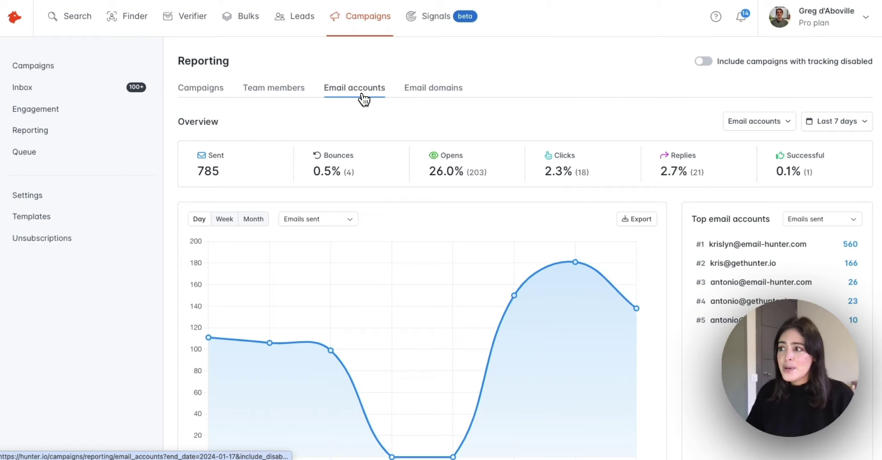
{"action": "scroll", "coordinate": [350, 128], "scroll_direction": "down", "scroll_amount": 1}
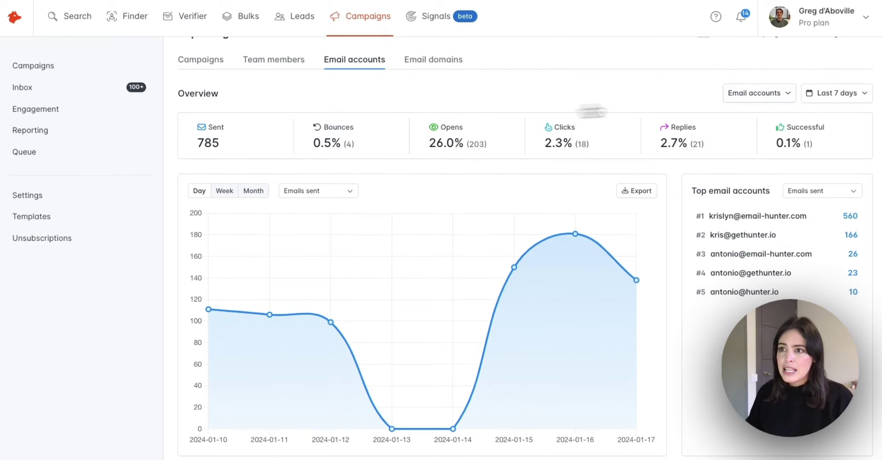
{"action": "left_click", "coordinate": [822, 87]}
{"action": "left_click", "coordinate": [471, 227]}
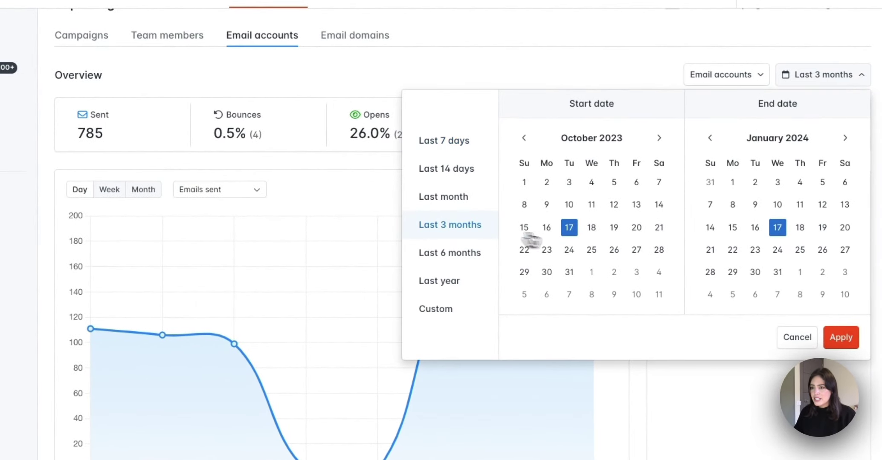
{"action": "left_click", "coordinate": [842, 339]}
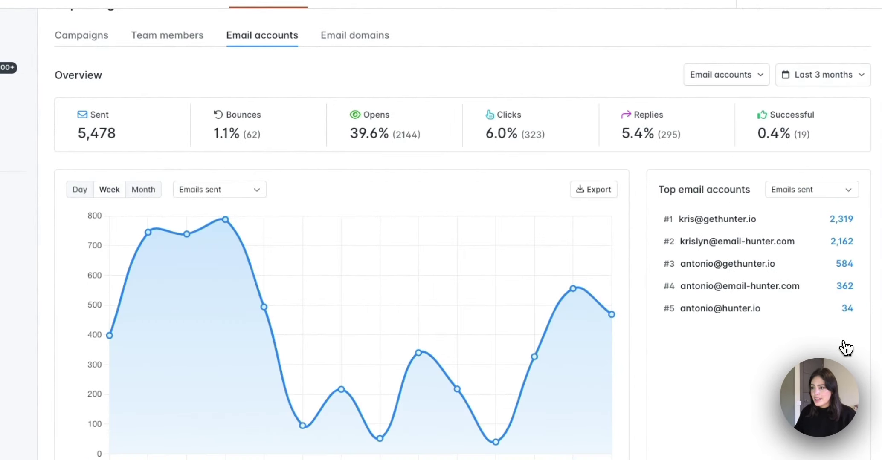
Sort the email account details table by bounces from highest to lowest.
{"action": "scroll", "coordinate": [846, 347], "scroll_direction": "down", "scroll_amount": 2}
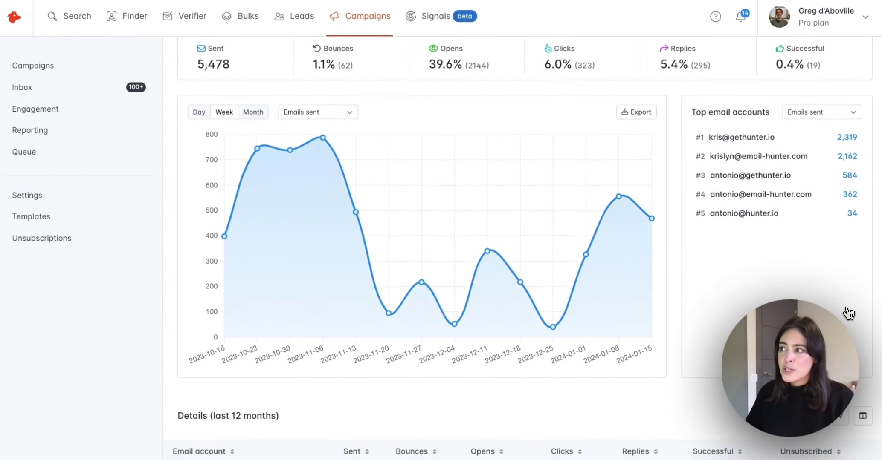
{"action": "scroll", "coordinate": [849, 314], "scroll_direction": "down", "scroll_amount": 4}
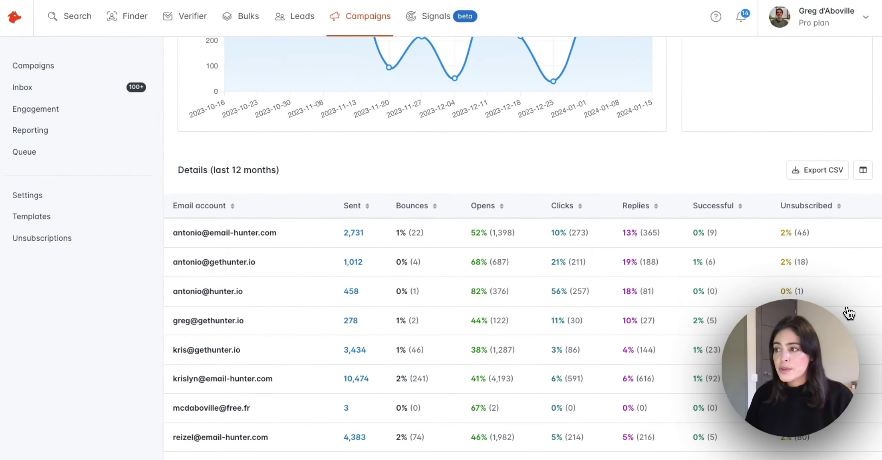
{"action": "scroll", "coordinate": [848, 313], "scroll_direction": "down", "scroll_amount": 2}
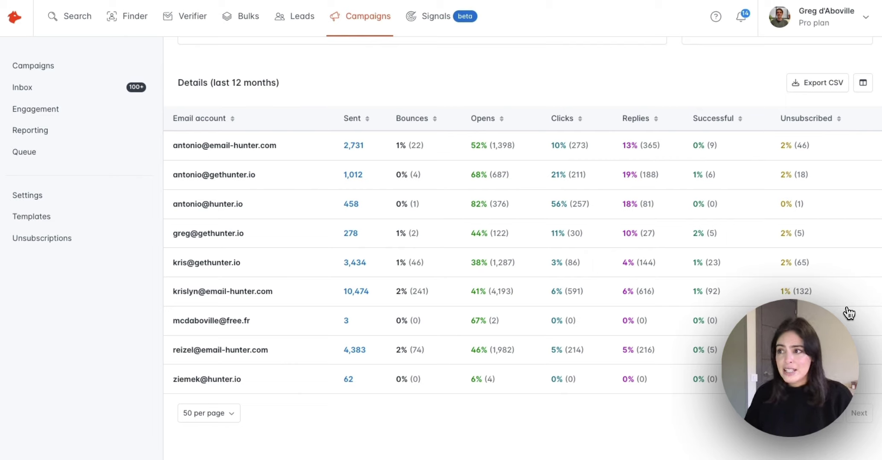
{"action": "left_click", "coordinate": [435, 119]}
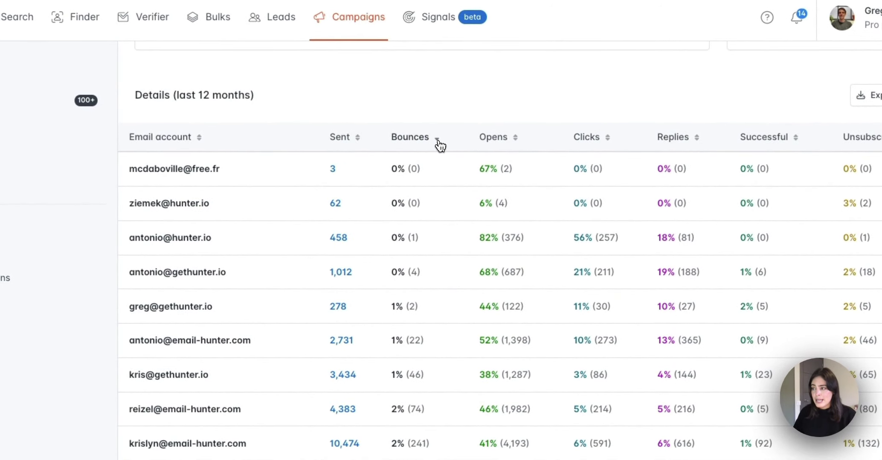
{"action": "left_click", "coordinate": [437, 141]}
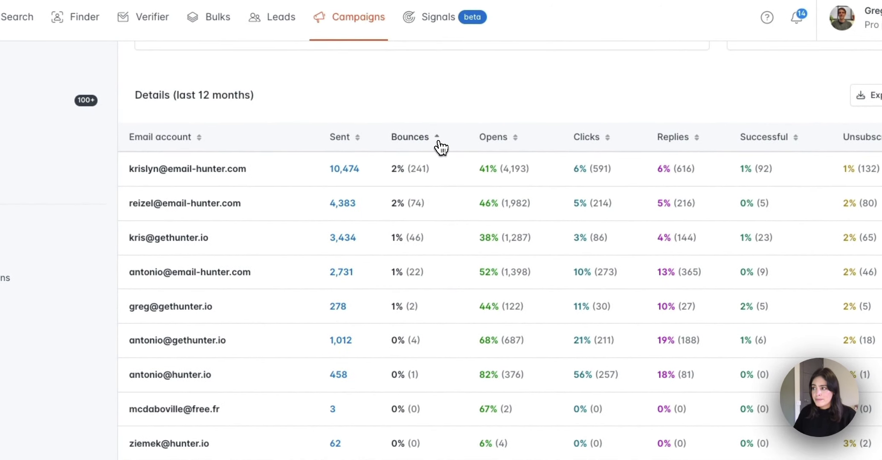
Switch the reporting view to email domains and look over its overview and chart.
{"action": "scroll", "coordinate": [499, 117], "scroll_direction": "up", "scroll_amount": 5}
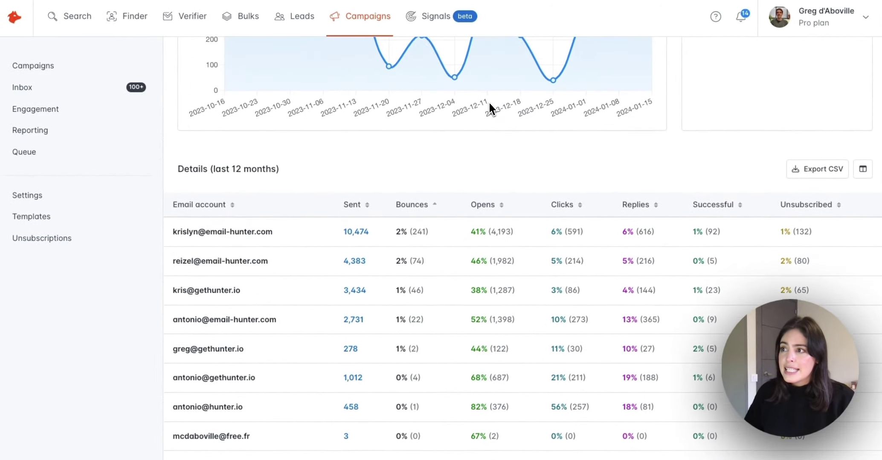
{"action": "scroll", "coordinate": [489, 108], "scroll_direction": "up", "scroll_amount": 6}
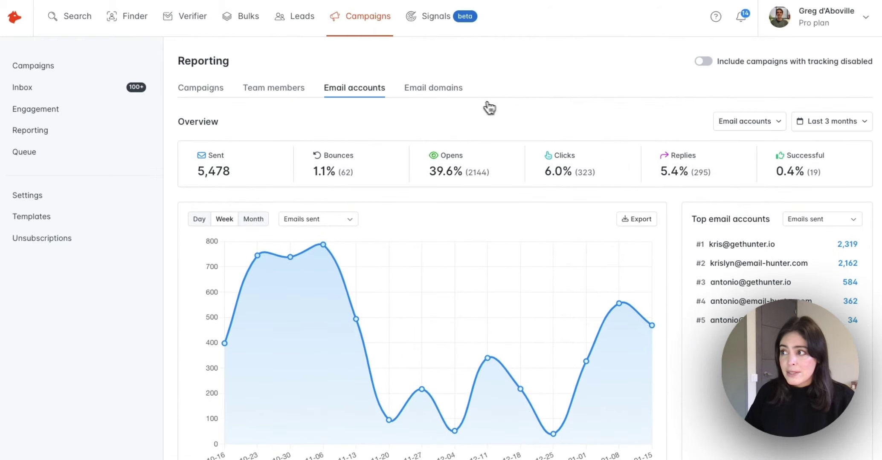
{"action": "left_click", "coordinate": [436, 101]}
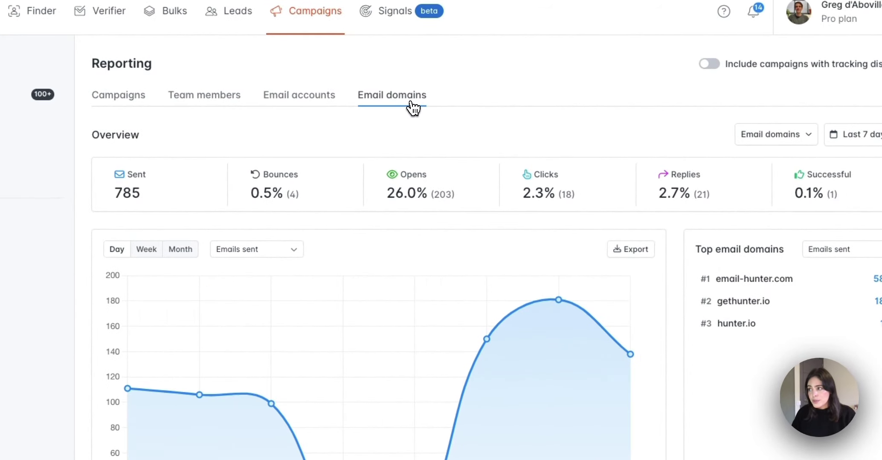
{"action": "scroll", "coordinate": [501, 152], "scroll_direction": "down", "scroll_amount": 2}
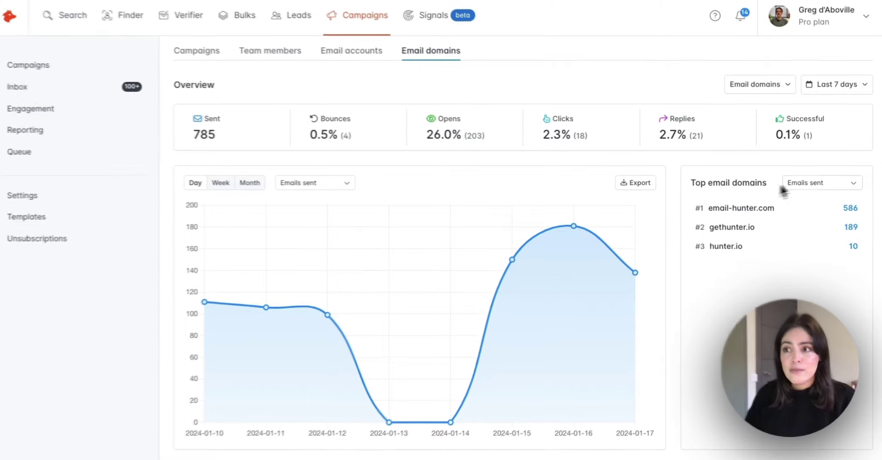
Rank the top email domains by Emails bounced and show Emails bounced in the email domains chart.
{"action": "left_click", "coordinate": [808, 183]}
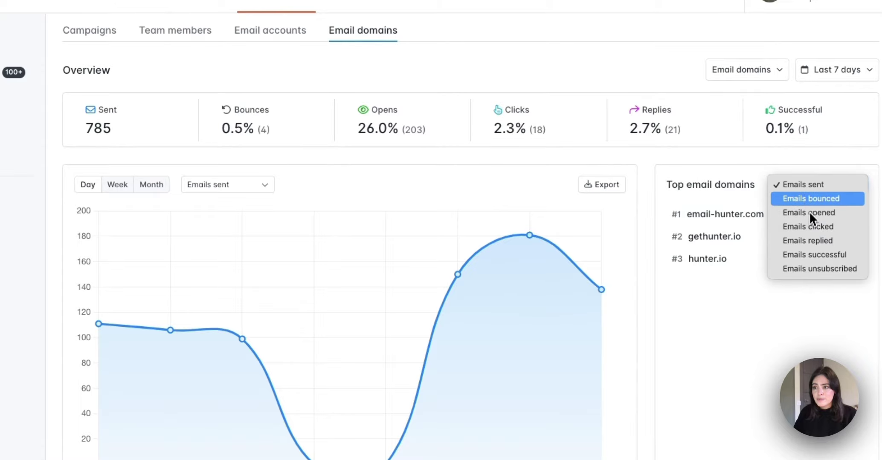
{"action": "left_click", "coordinate": [810, 200]}
{"action": "left_click", "coordinate": [251, 188]}
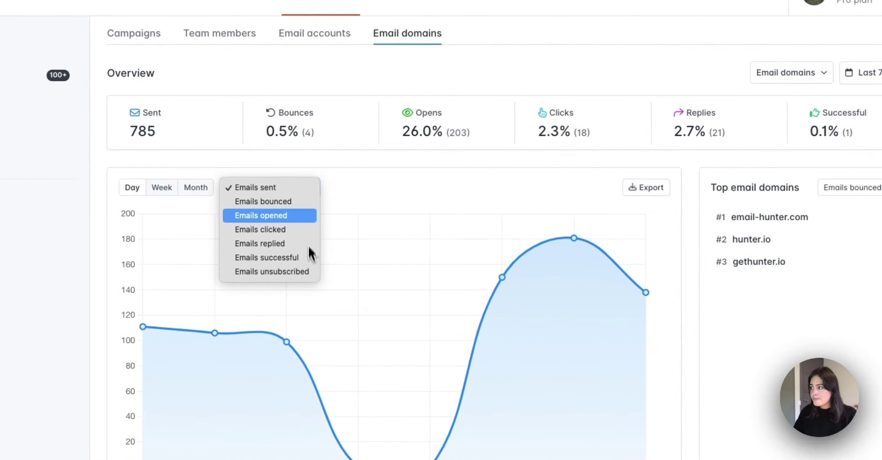
{"action": "left_click", "coordinate": [306, 203]}
Set the email domains report's date range to Last 3 months and apply it.
{"action": "left_click", "coordinate": [870, 72]}
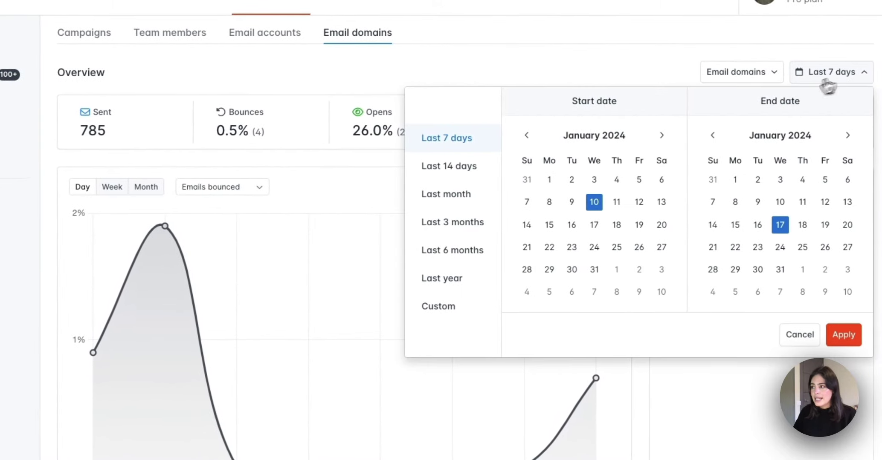
{"action": "left_click", "coordinate": [468, 223]}
{"action": "left_click", "coordinate": [836, 332]}
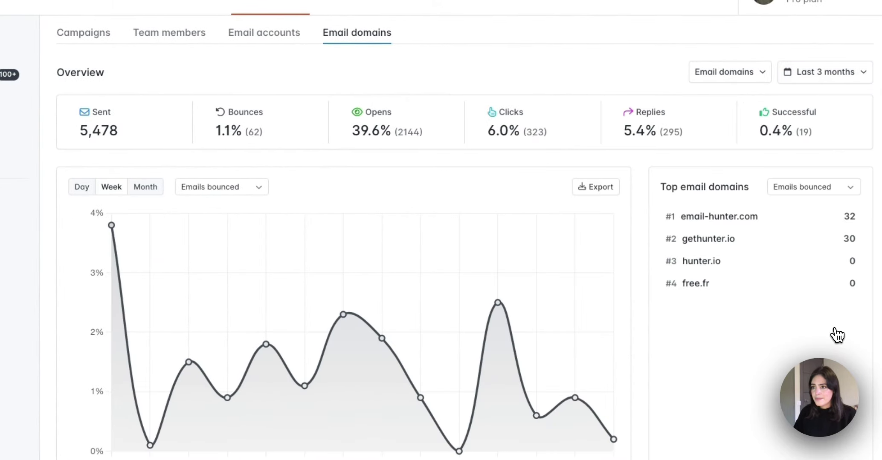
Rank the email domain details table by bounces, and after that by replies, both from highest to lowest.
{"action": "scroll", "coordinate": [788, 329], "scroll_direction": "down", "scroll_amount": 7}
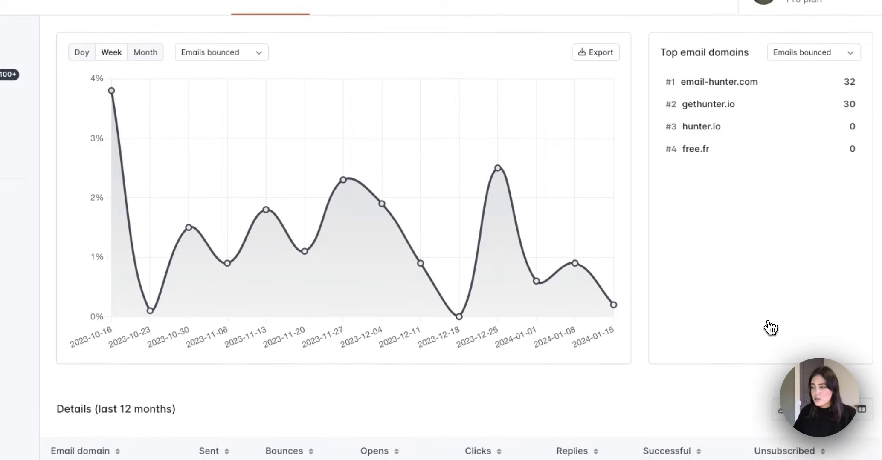
{"action": "scroll", "coordinate": [771, 328], "scroll_direction": "down", "scroll_amount": 1}
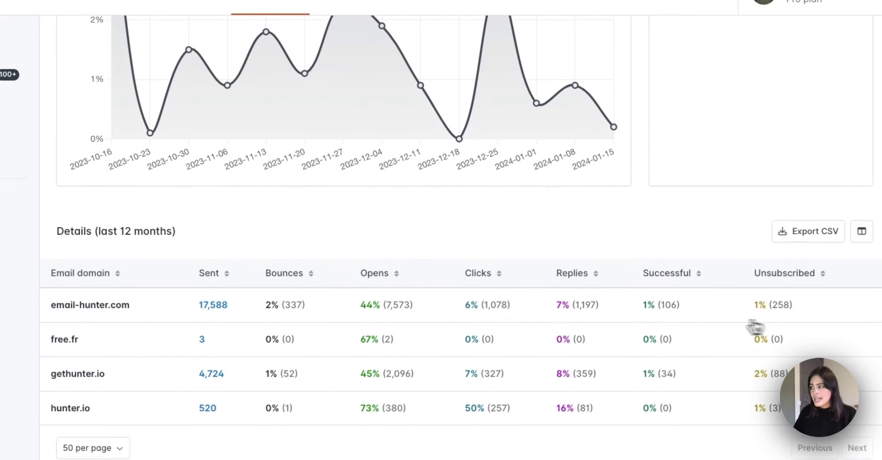
{"action": "left_click", "coordinate": [295, 275]}
{"action": "left_click", "coordinate": [350, 260]}
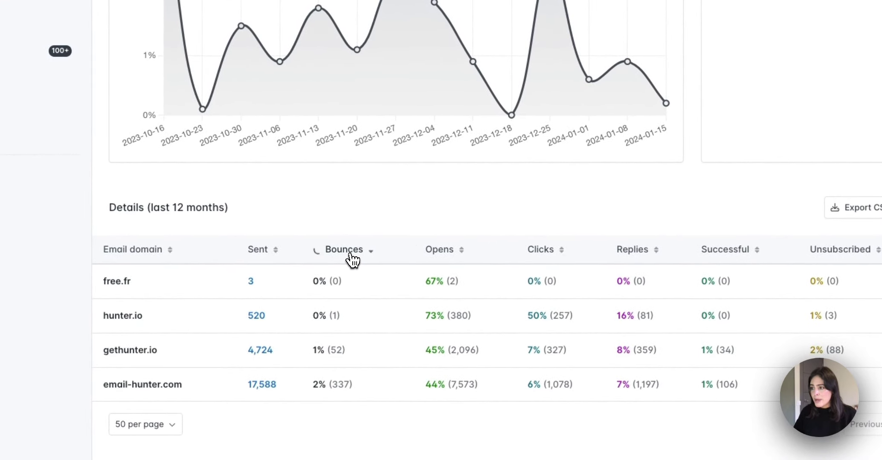
{"action": "left_click", "coordinate": [646, 258]}
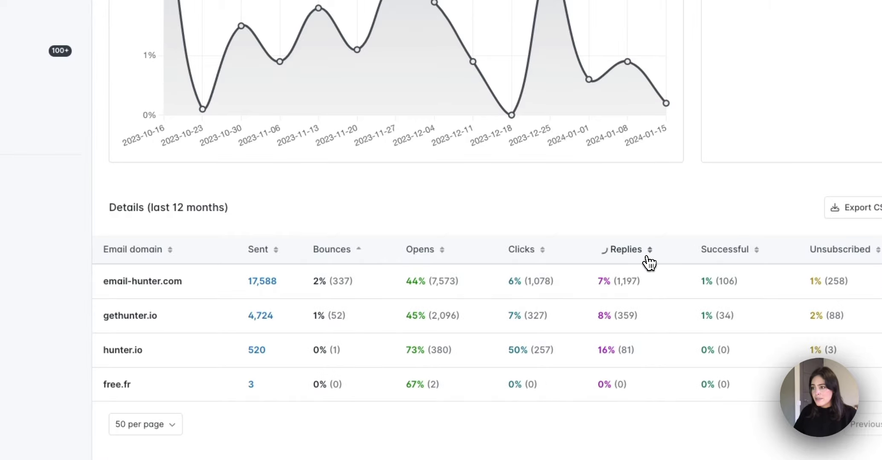
{"action": "left_click", "coordinate": [647, 261]}
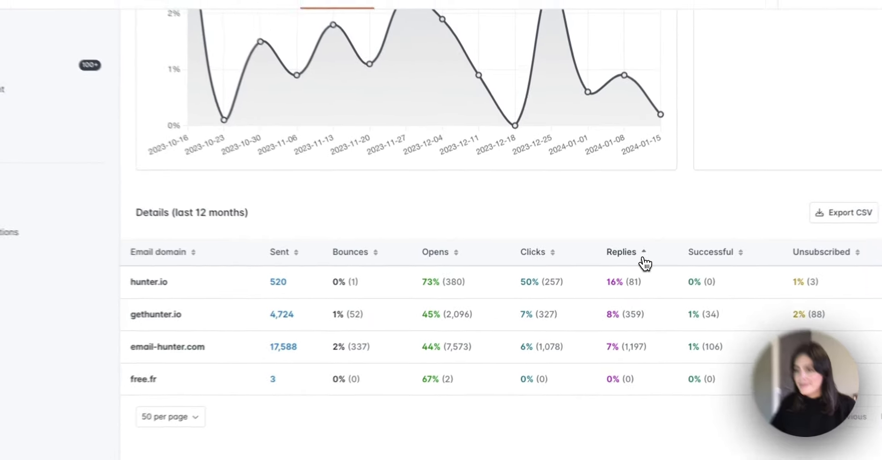
Open the support chat on the Campaigns Reporting help article.
{"action": "scroll", "coordinate": [649, 262], "scroll_direction": "up", "scroll_amount": 5}
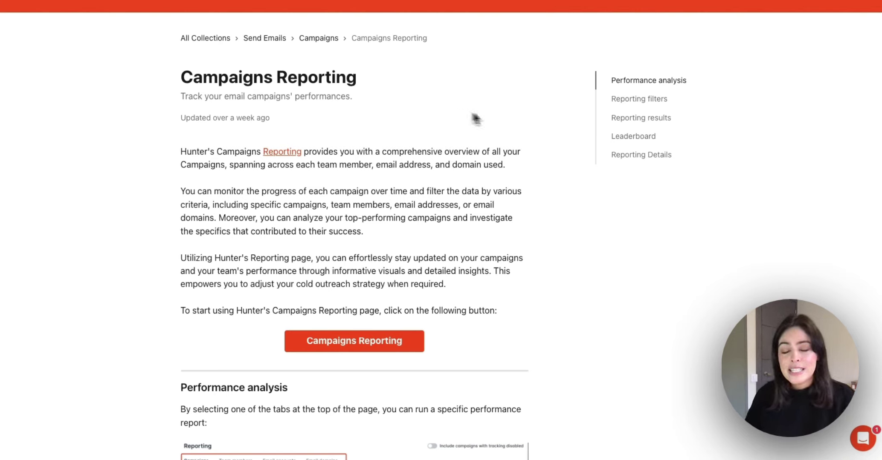
{"action": "left_click", "coordinate": [862, 437]}
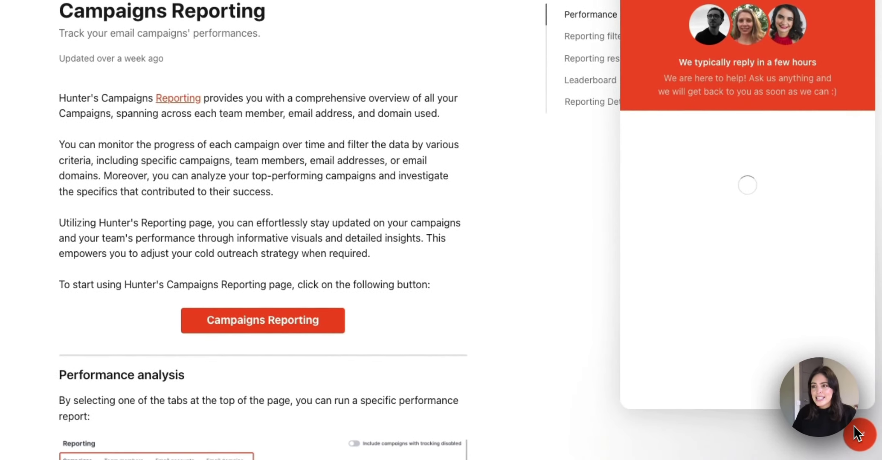